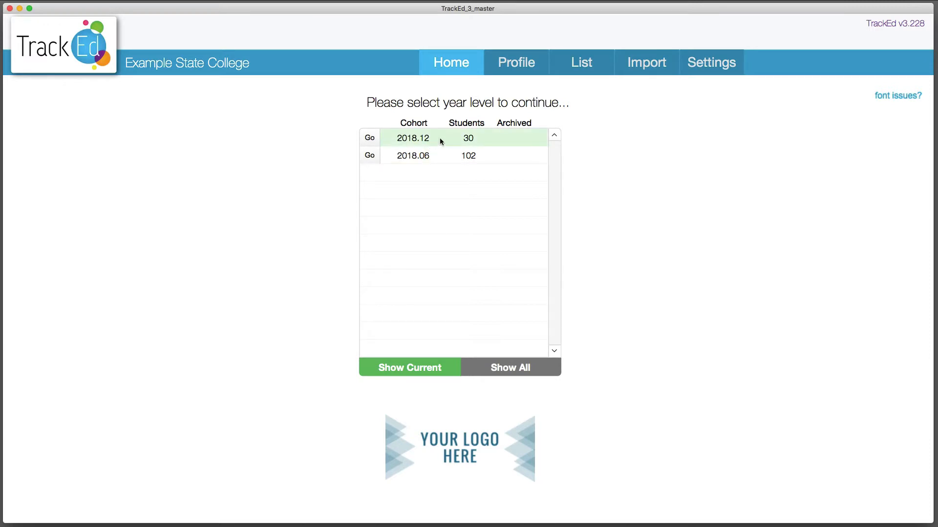
# Open the 2018.12 cohort and export the Coaching Notes Template for all found students as a single file
pyautogui.click(425, 140)
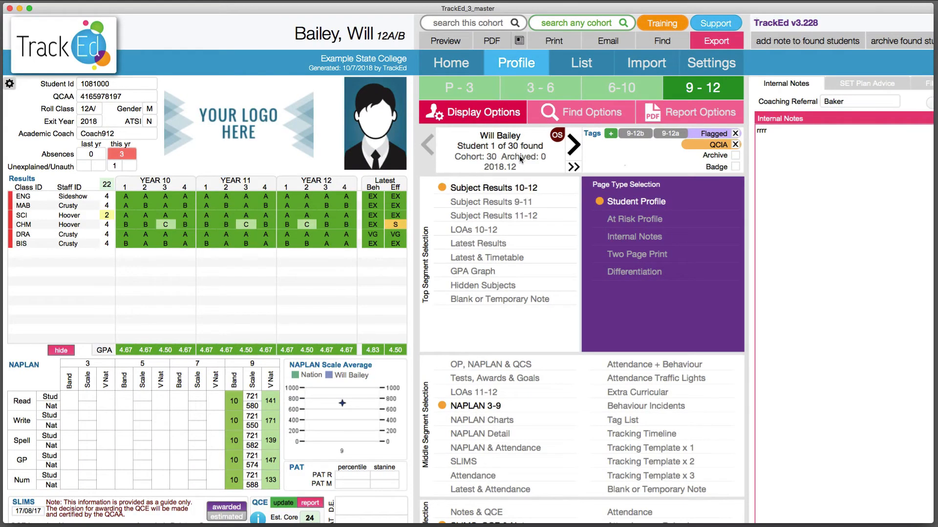
pyautogui.click(734, 43)
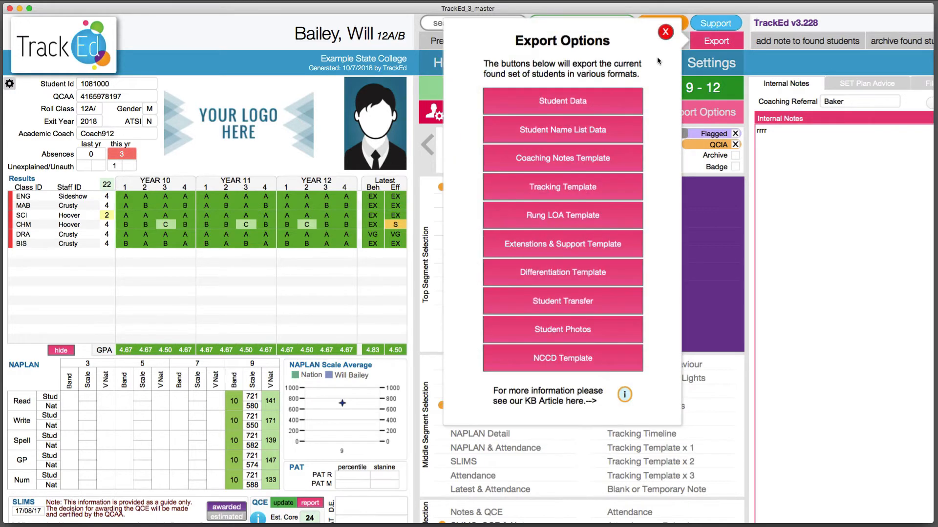
pyautogui.click(571, 164)
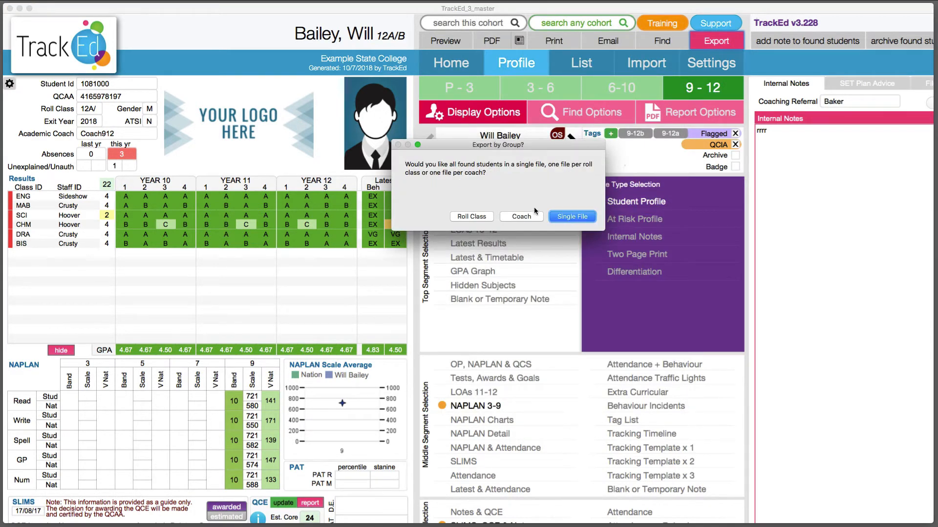
pyautogui.click(577, 218)
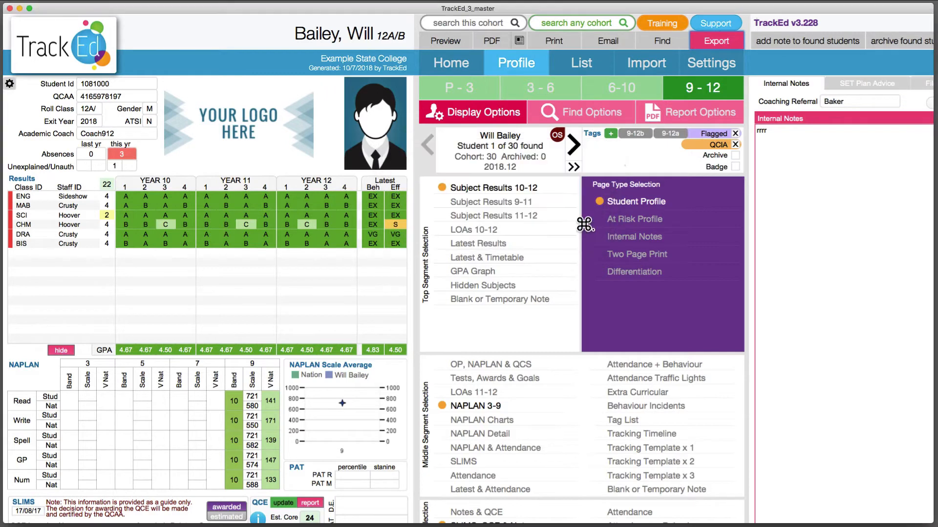
# Go to the TrackED_Docs export folder and open Coaching_Notes_2018710_105050.xlsx in Excel
pyautogui.click(579, 217)
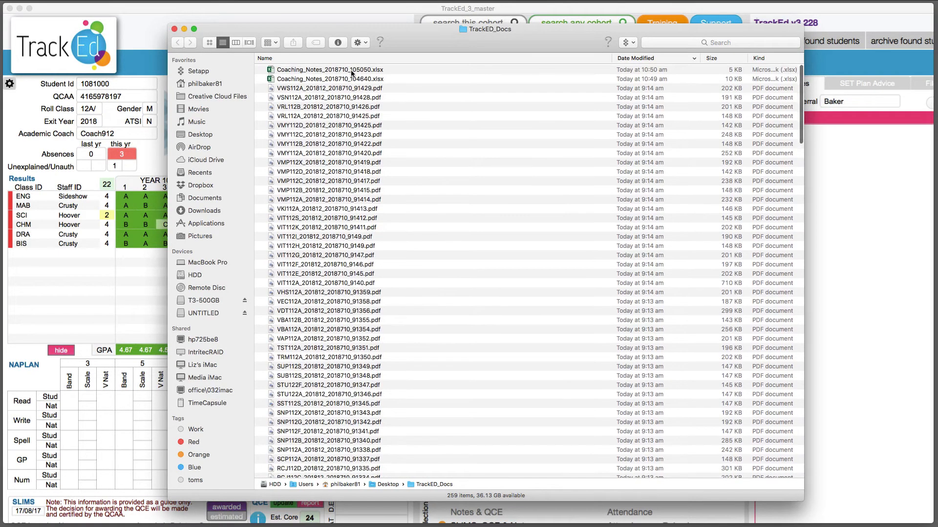
pyautogui.click(338, 71)
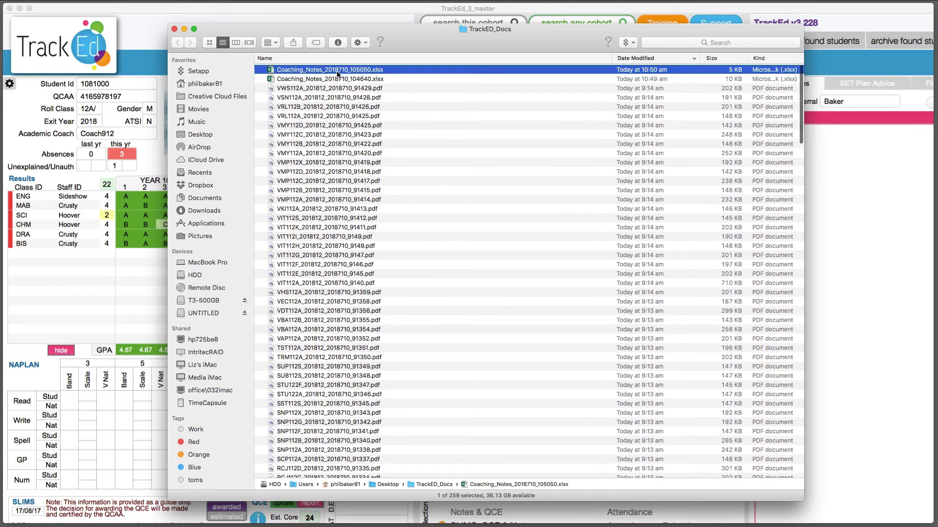
pyautogui.doubleClick(337, 71)
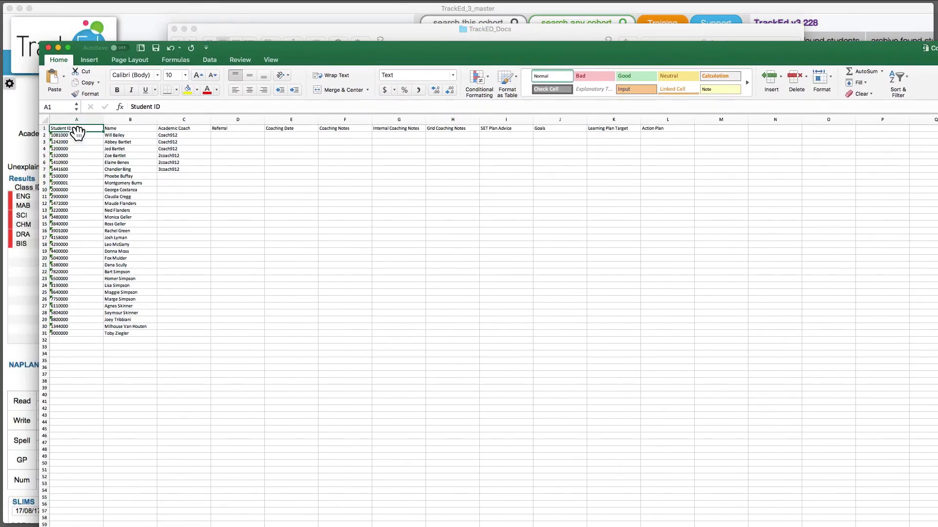
# Examine the template's Student ID, Name, Academic Coach, Referral, Coaching Date, Coaching Notes and Internal Coaching Notes columns
pyautogui.moveTo(77, 129); pyautogui.dragTo(140, 342)
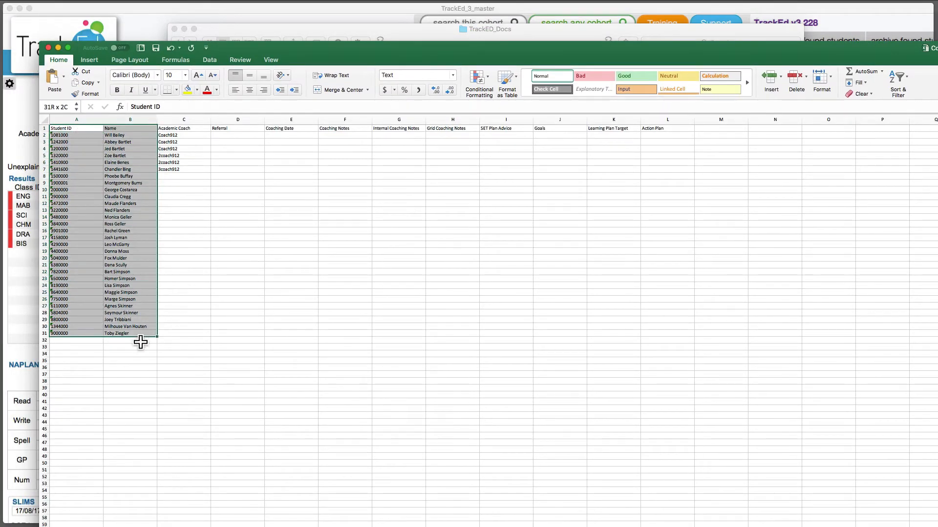
pyautogui.click(208, 240)
pyautogui.moveTo(204, 136); pyautogui.dragTo(201, 344)
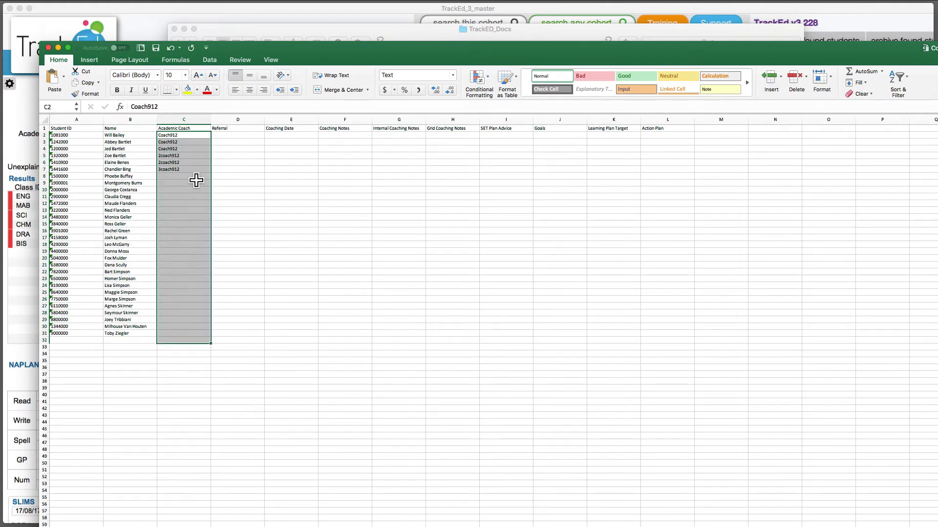
pyautogui.click(196, 143)
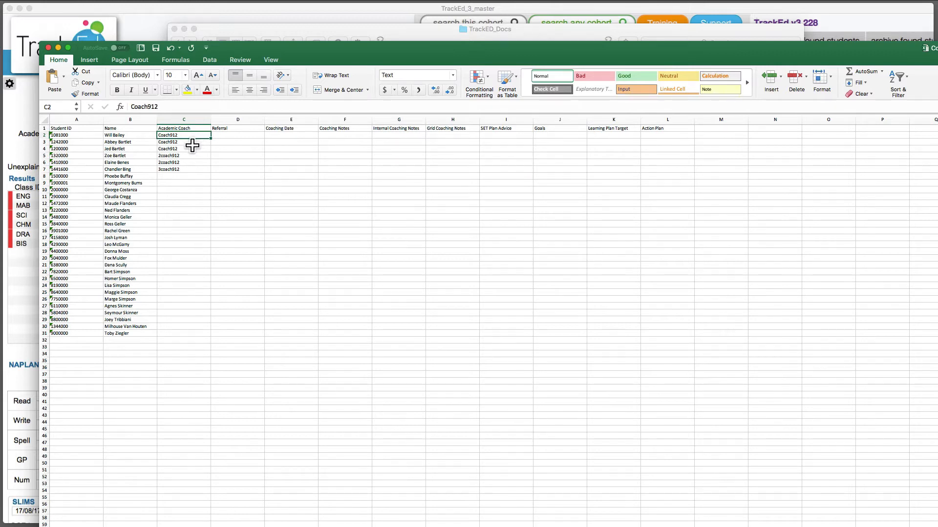
pyautogui.moveTo(193, 142); pyautogui.dragTo(180, 342)
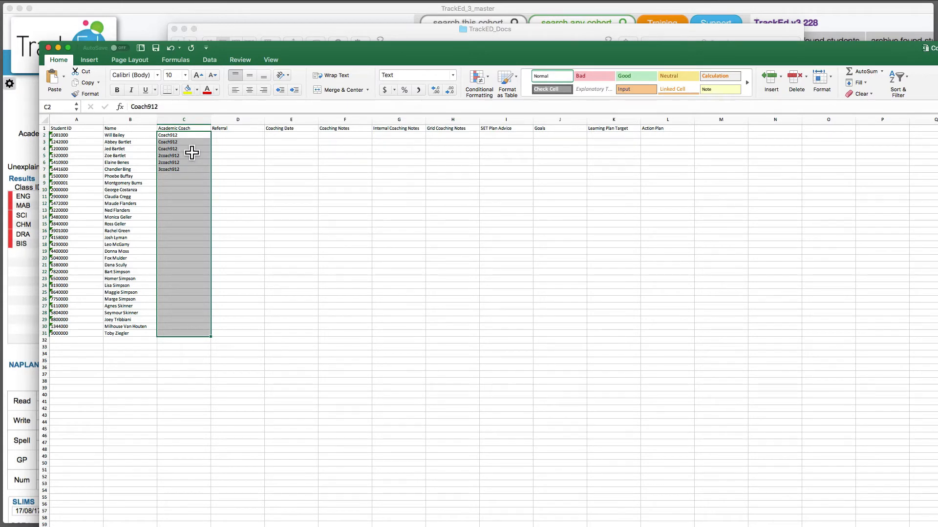
pyautogui.press('Right')
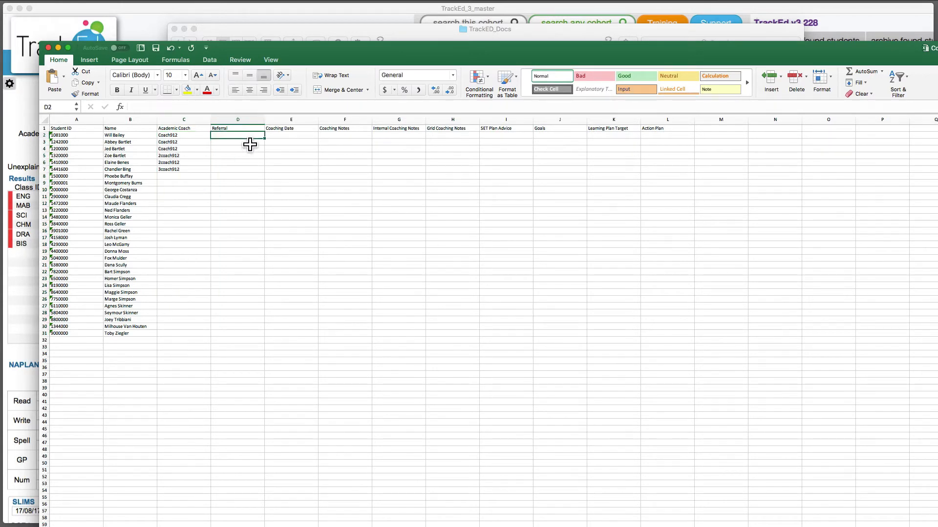
pyautogui.moveTo(249, 144); pyautogui.dragTo(252, 337)
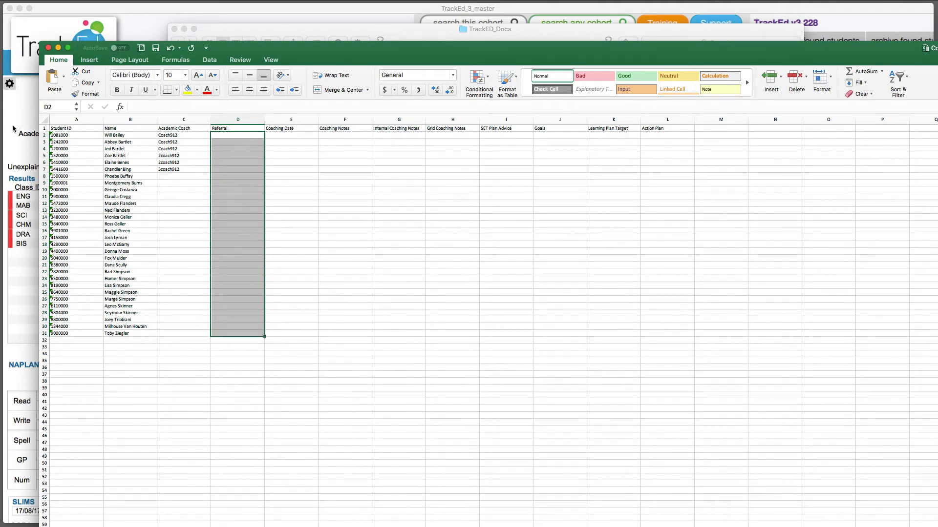
pyautogui.click(295, 145)
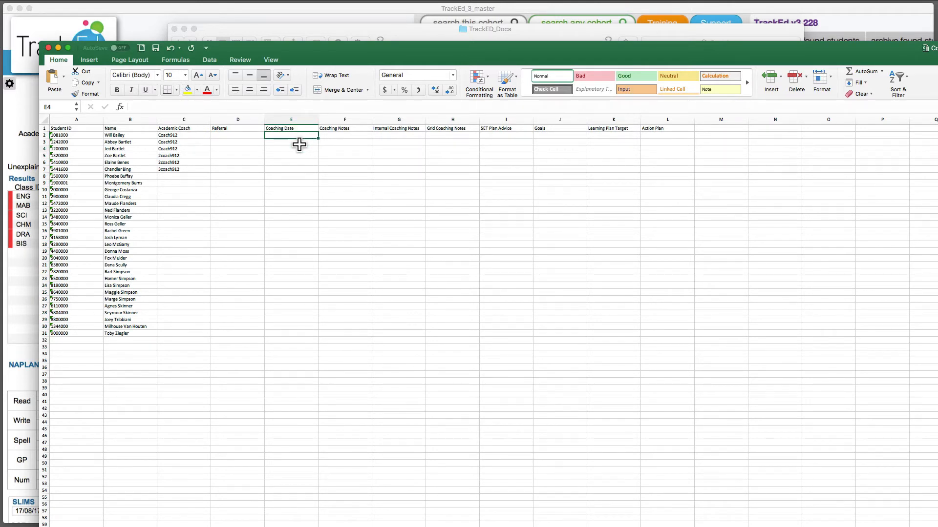
pyautogui.click(345, 142)
pyautogui.click(392, 143)
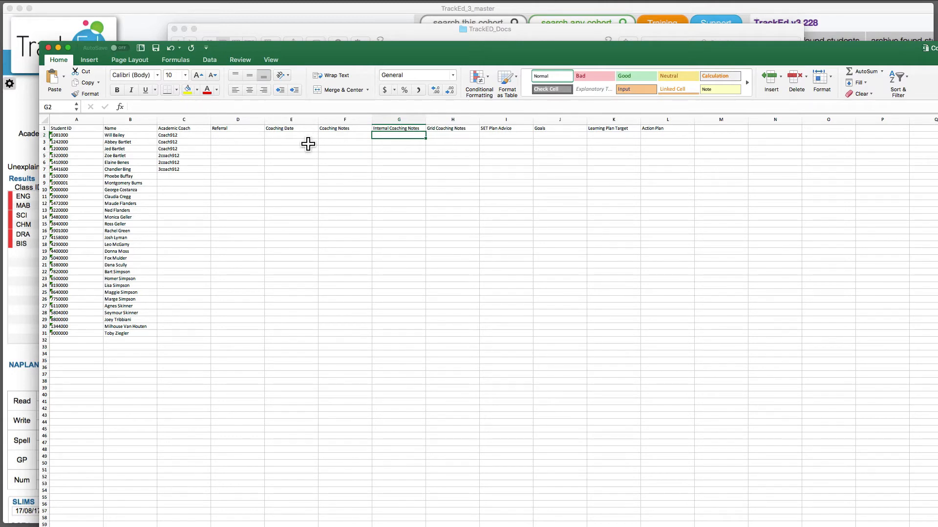
pyautogui.moveTo(305, 138); pyautogui.dragTo(400, 236)
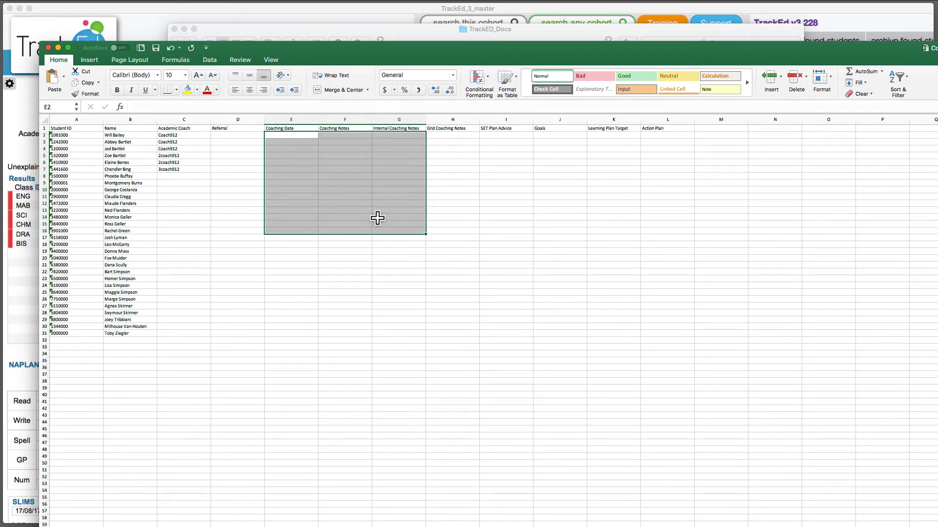
# Move the workbook window aside and close the TrackED_Docs folder window to uncover the student profile behind it
pyautogui.moveTo(233, 57); pyautogui.dragTo(593, 53)
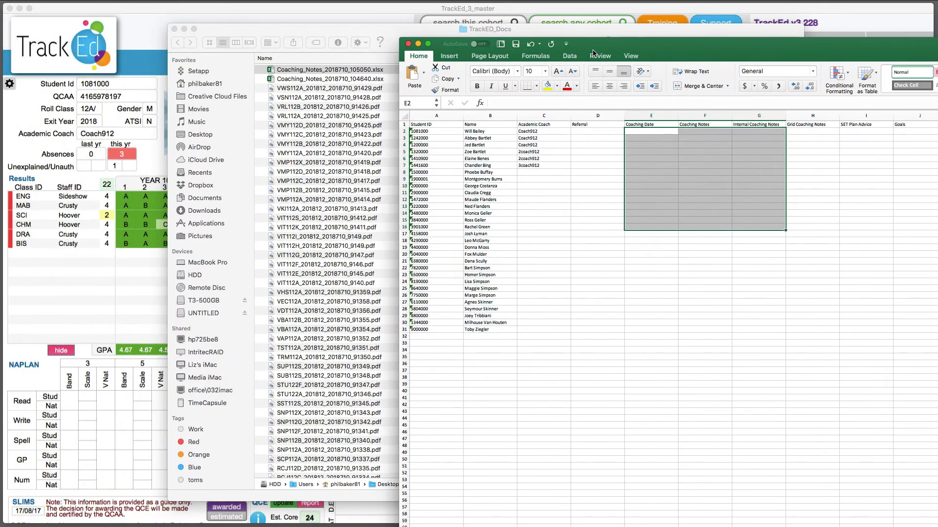
pyautogui.click(174, 29)
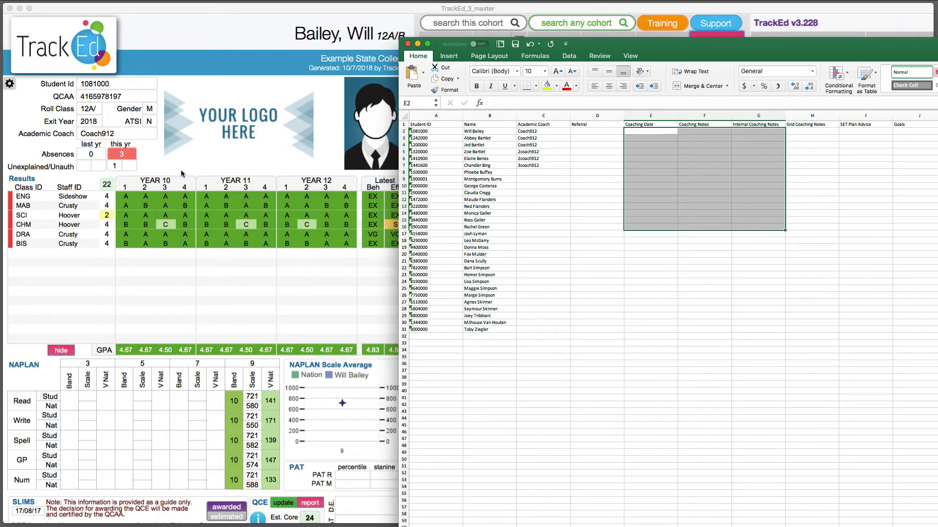
pyautogui.scroll(-5, 236, 283)
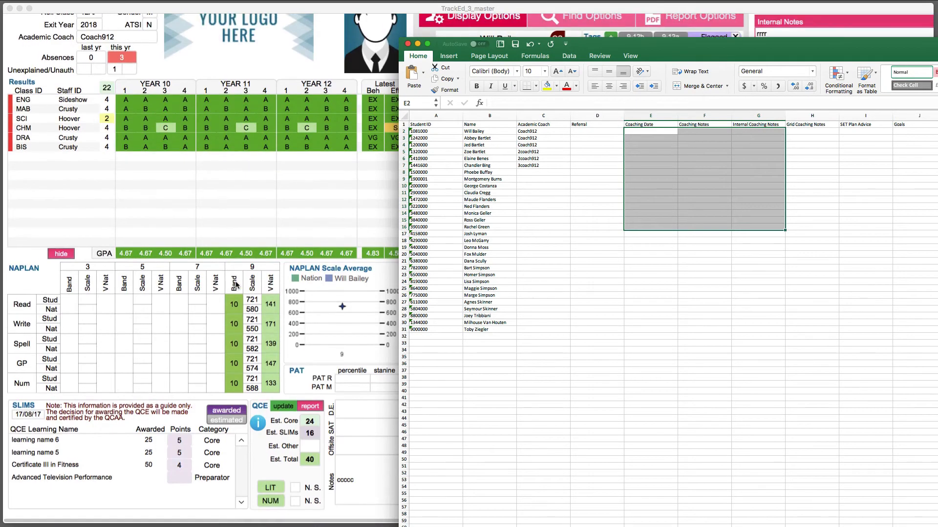
pyautogui.scroll(5, 230, 298)
# Turn on text wrapping for the Coaching Notes and Internal Coaching Notes columns, and select their cells in rows 2 to 15
pyautogui.click(527, 186)
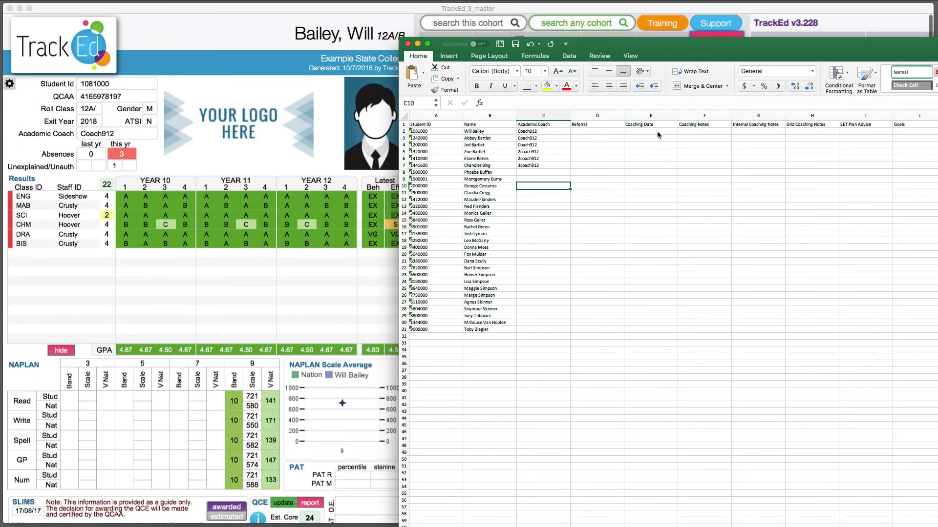
pyautogui.click(657, 132)
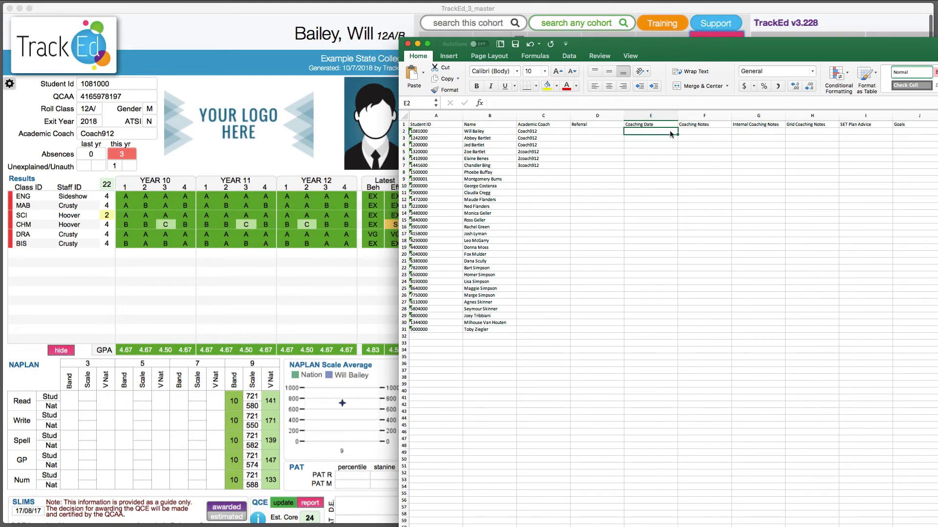
pyautogui.click(701, 130)
pyautogui.click(740, 132)
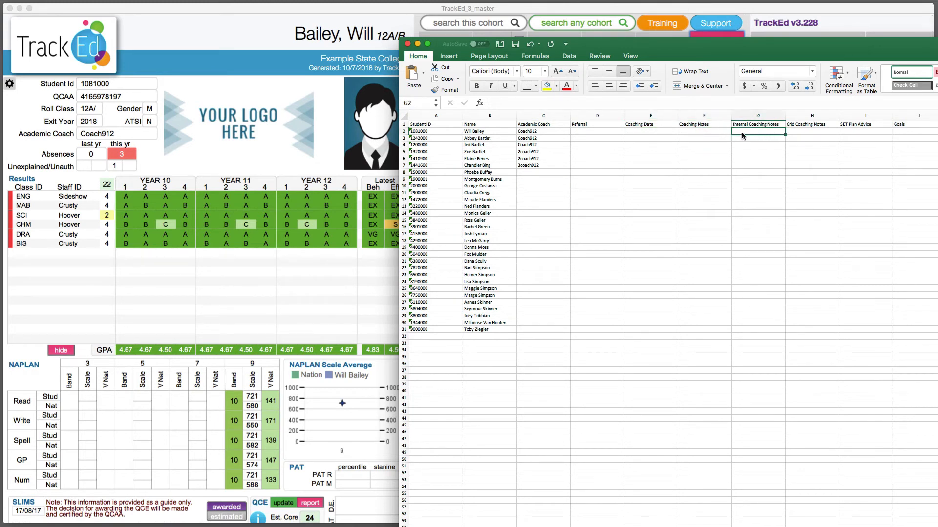
pyautogui.moveTo(704, 116); pyautogui.dragTo(757, 116)
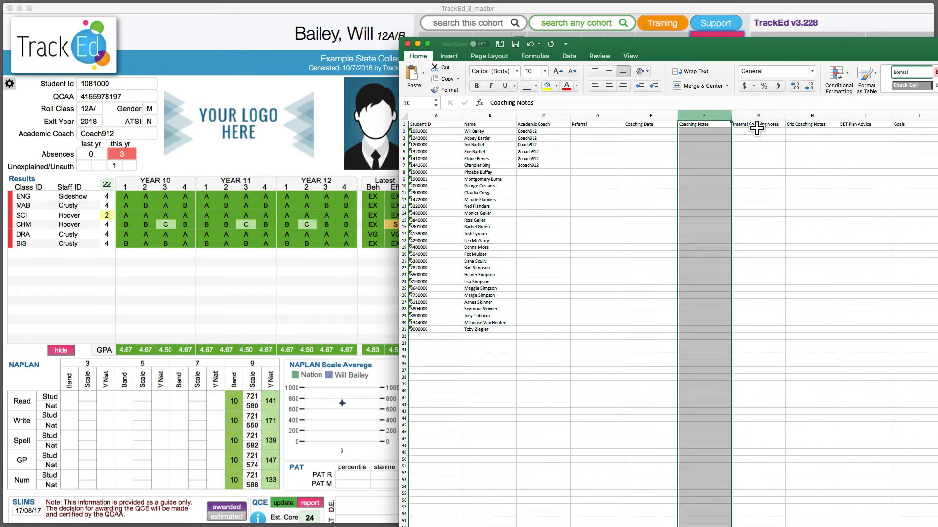
pyautogui.click(691, 72)
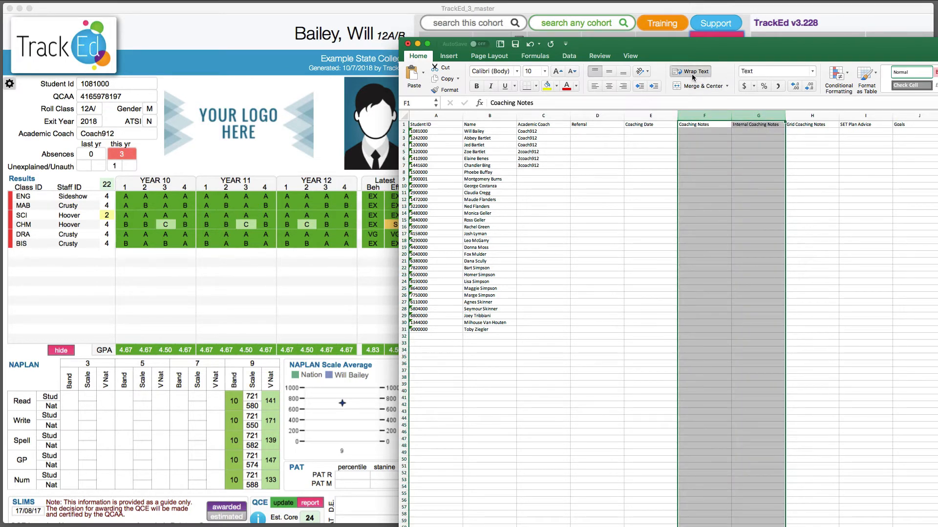
pyautogui.click(714, 145)
pyautogui.press('Up')
pyautogui.press('Up')
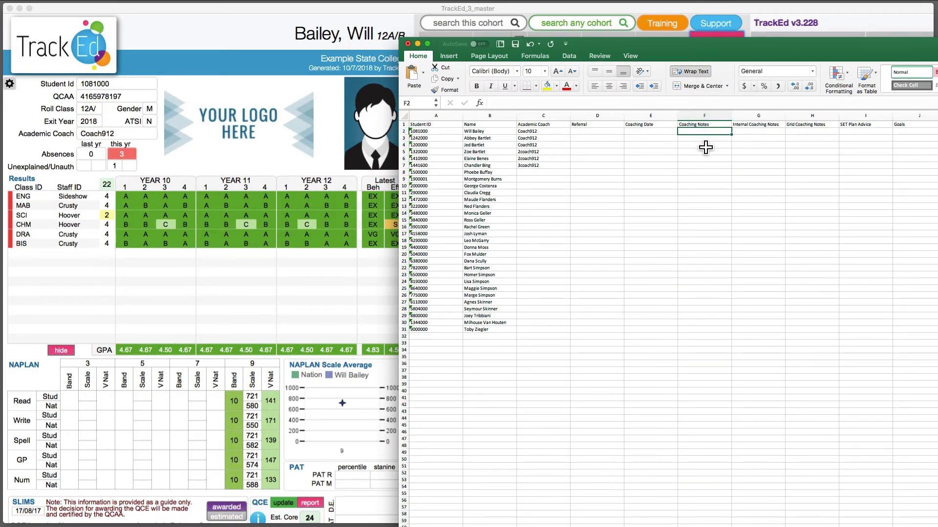
pyautogui.hscroll(3, 696, 267)
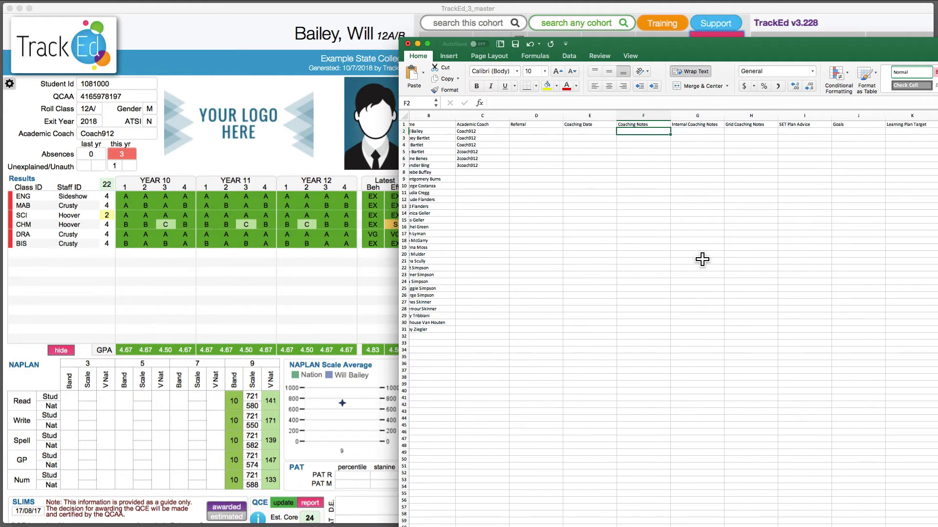
pyautogui.hscroll(1, 701, 259)
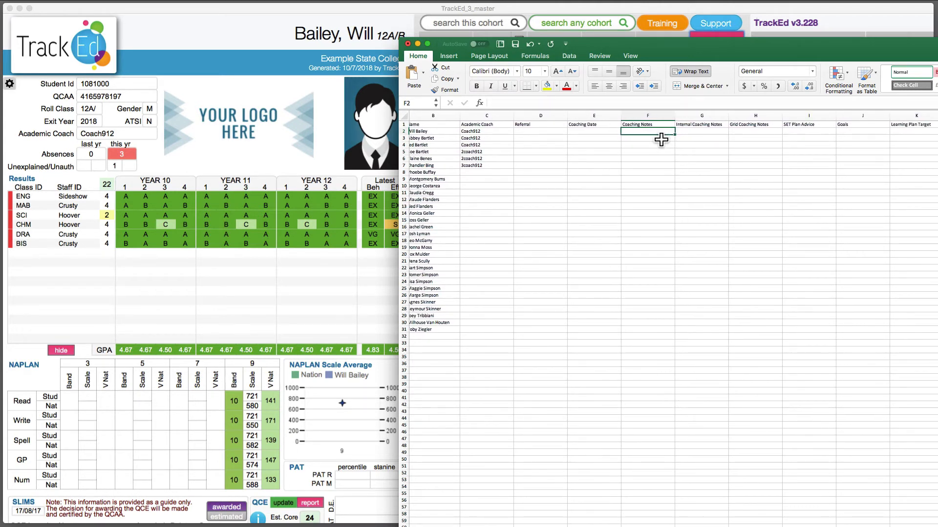
pyautogui.moveTo(661, 133); pyautogui.dragTo(705, 220)
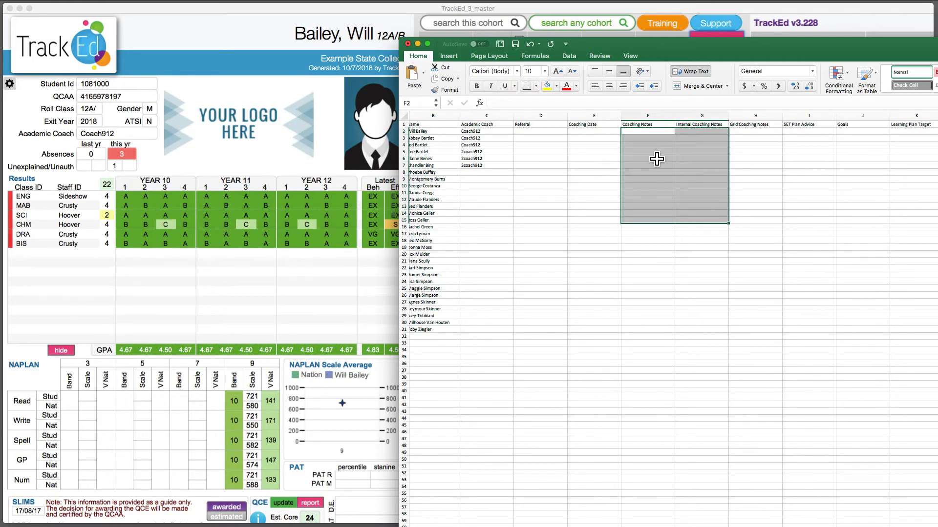
# Switch to TrackEd, set the profile's bottom segment to Notes, and view the Notes and Internal Notes fields
pyautogui.click(300, 348)
pyautogui.scroll(-5, 314, 360)
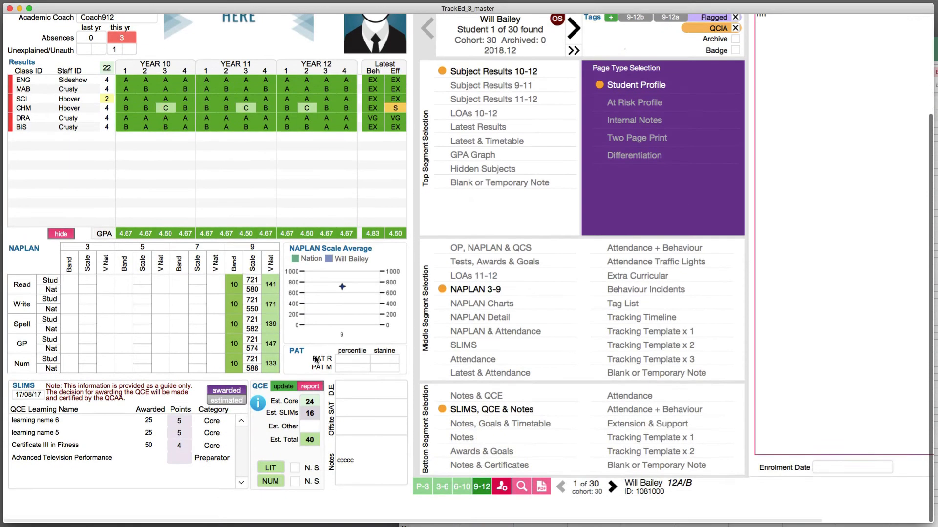
pyautogui.click(459, 467)
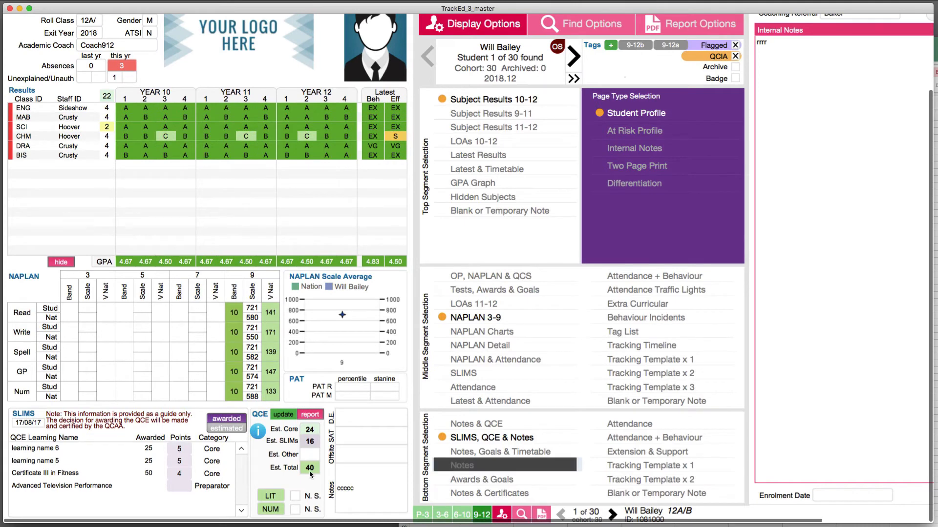
pyautogui.click(124, 462)
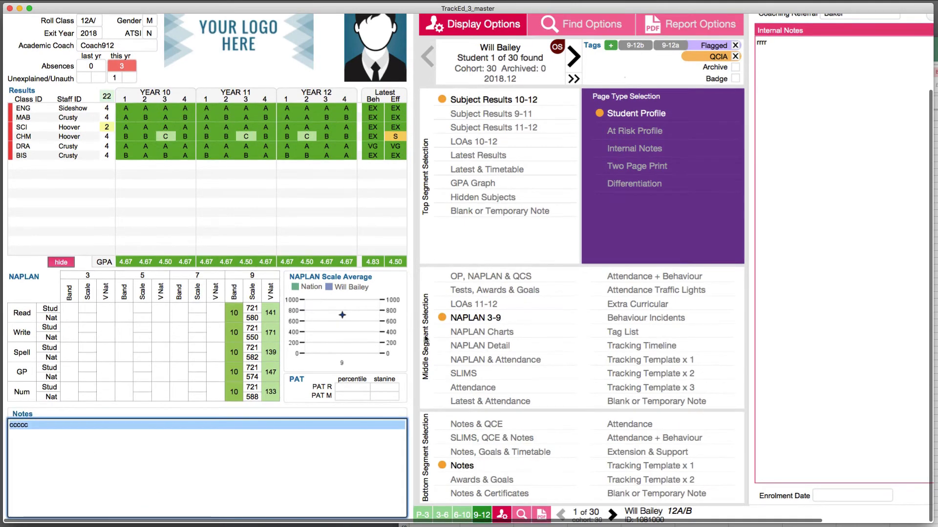
pyautogui.click(823, 124)
pyautogui.moveTo(792, 53); pyautogui.dragTo(756, 42)
pyautogui.scroll(3, 772, 203)
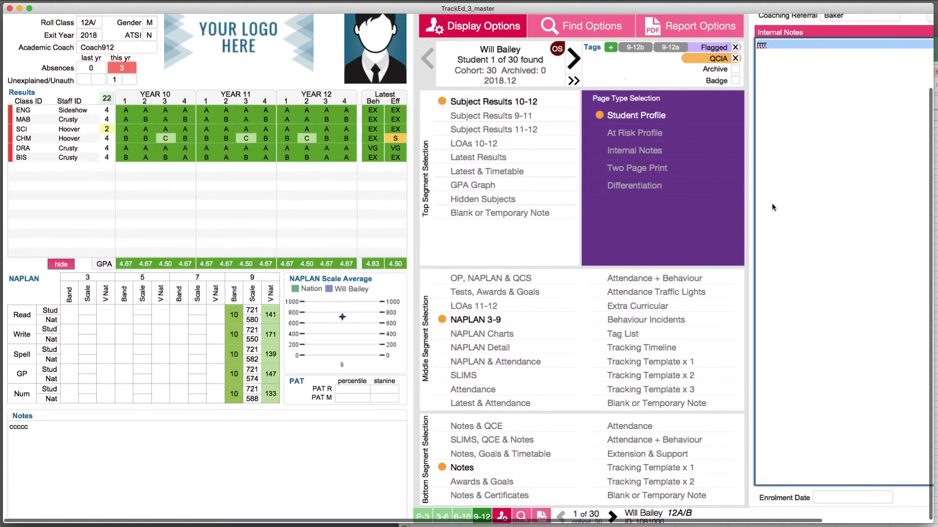
pyautogui.scroll(-3, 778, 202)
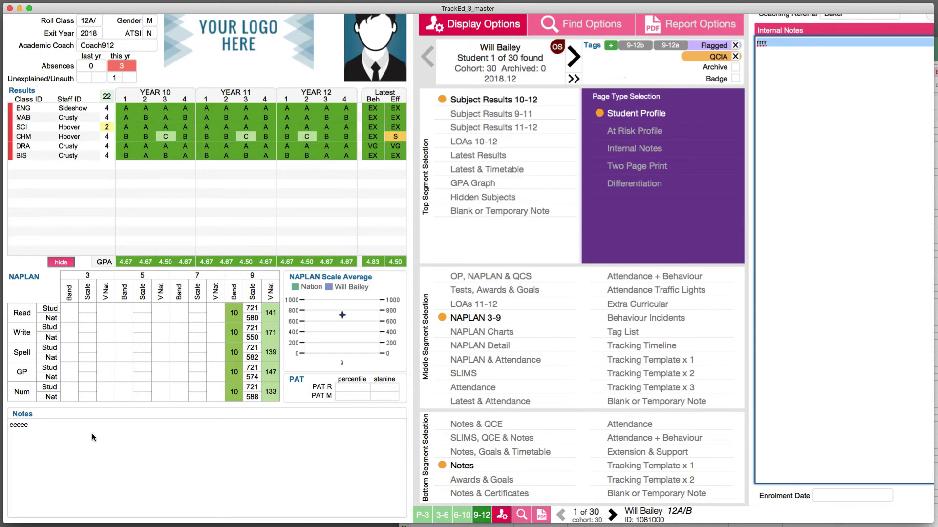
# Switch to the Excel template and examine the columns from Coaching Date through Action Plan, highlighting the Coaching Notes and Internal Coaching Notes cells
pyautogui.click(576, 526)
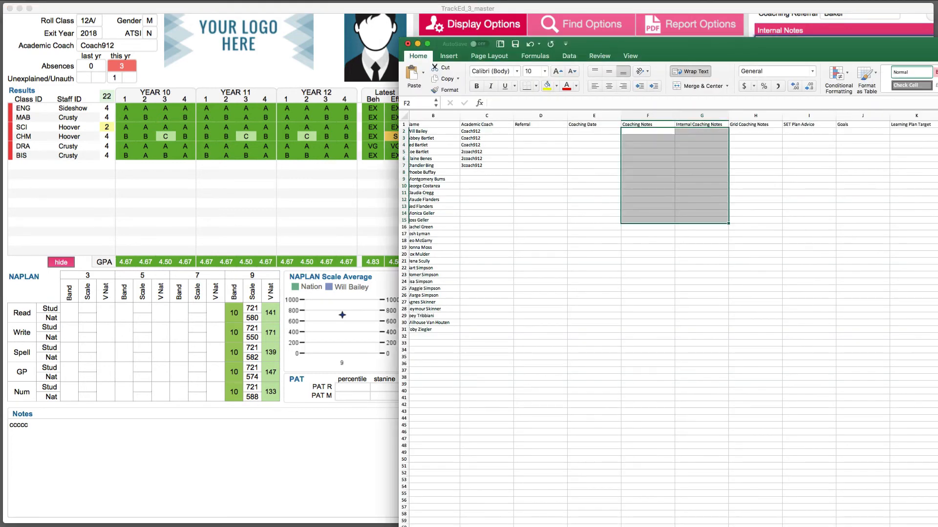
pyautogui.click(667, 274)
pyautogui.hscroll(4, 679, 266)
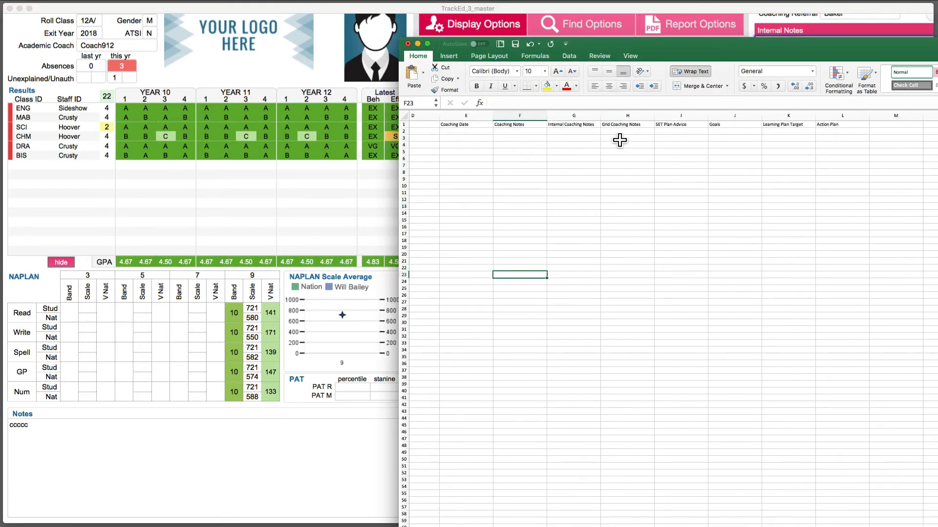
pyautogui.moveTo(573, 131); pyautogui.dragTo(850, 152)
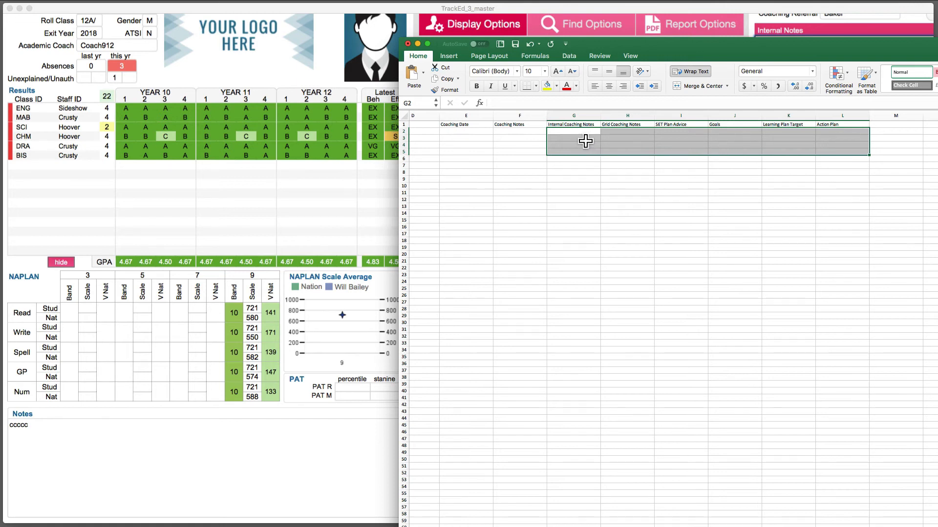
pyautogui.moveTo(466, 130); pyautogui.dragTo(550, 165)
pyautogui.moveTo(511, 131); pyautogui.dragTo(587, 194)
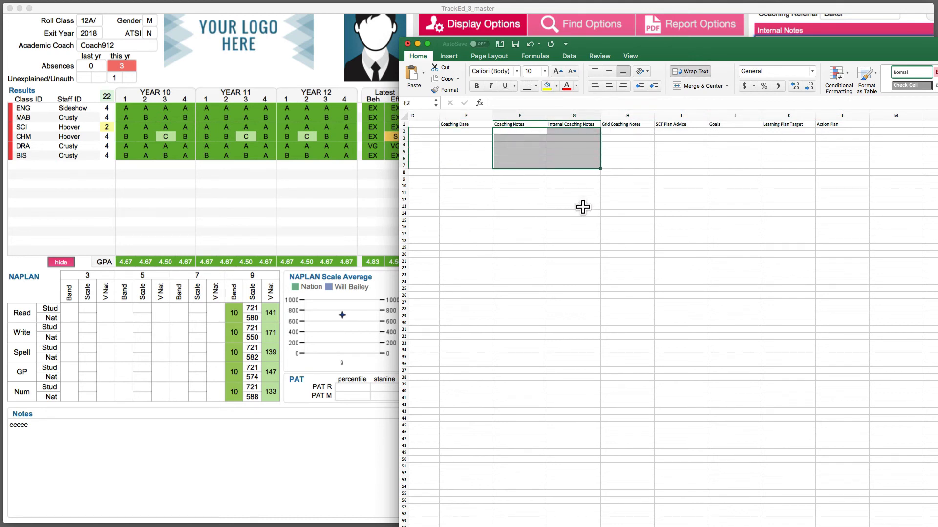
pyautogui.hscroll(-5, 582, 205)
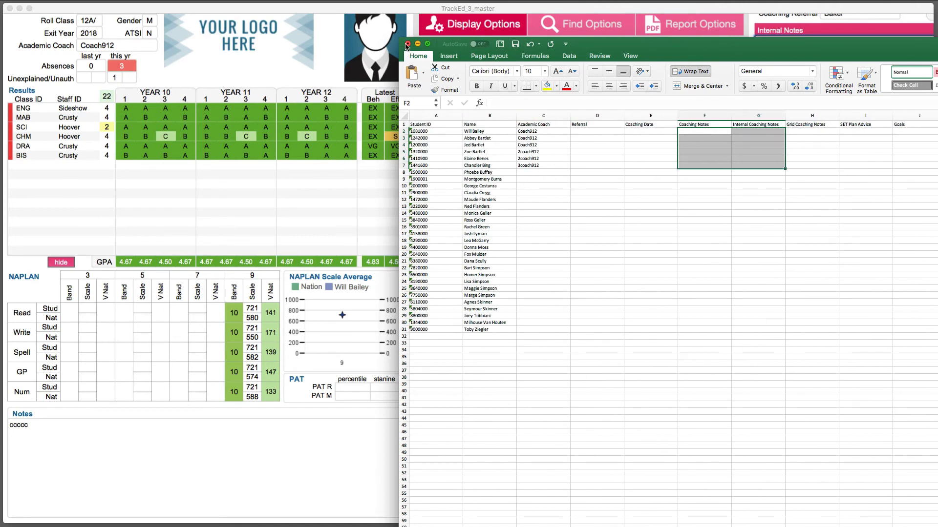
# Put away the workbook window, return to TrackEd and open the Coaching Notes import in the 9 - 12 import options
pyautogui.moveTo(443, 45); pyautogui.dragTo(423, 44)
pyautogui.moveTo(423, 44); pyautogui.dragTo(442, 45)
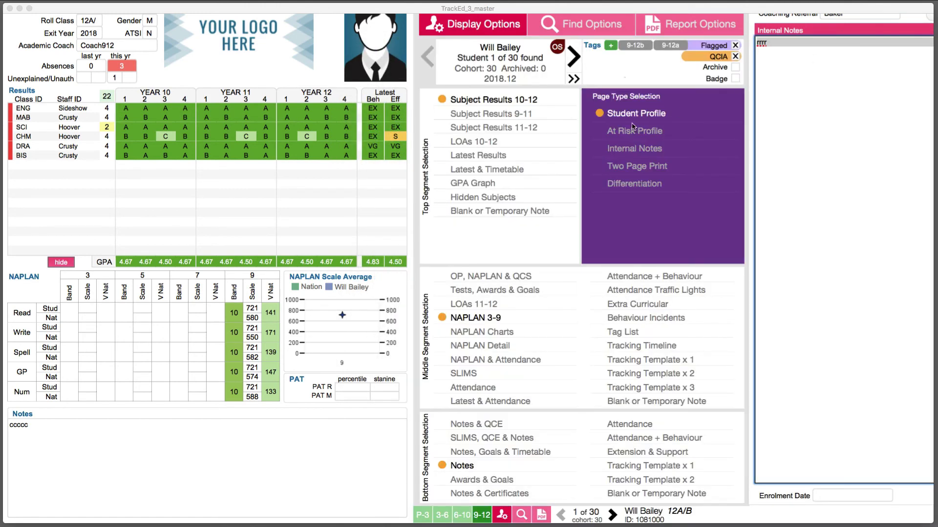
pyautogui.scroll(4, 633, 126)
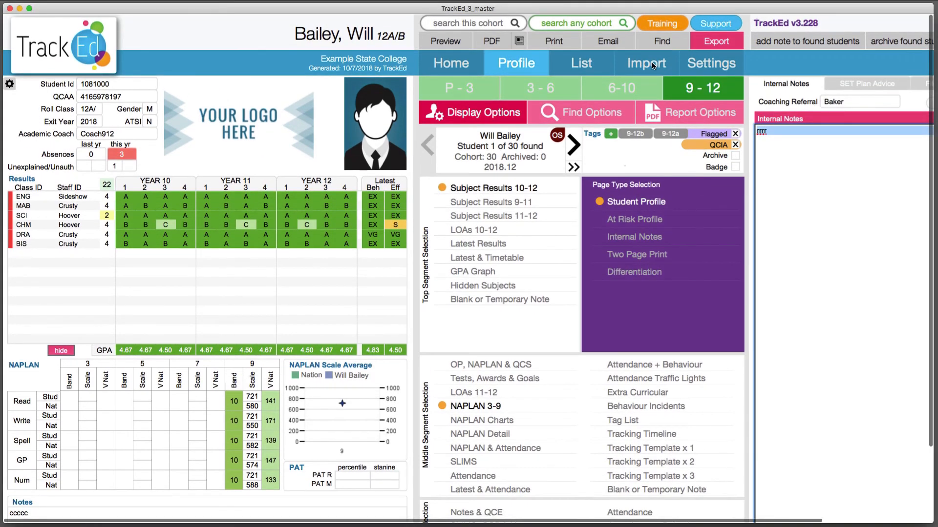
pyautogui.click(649, 63)
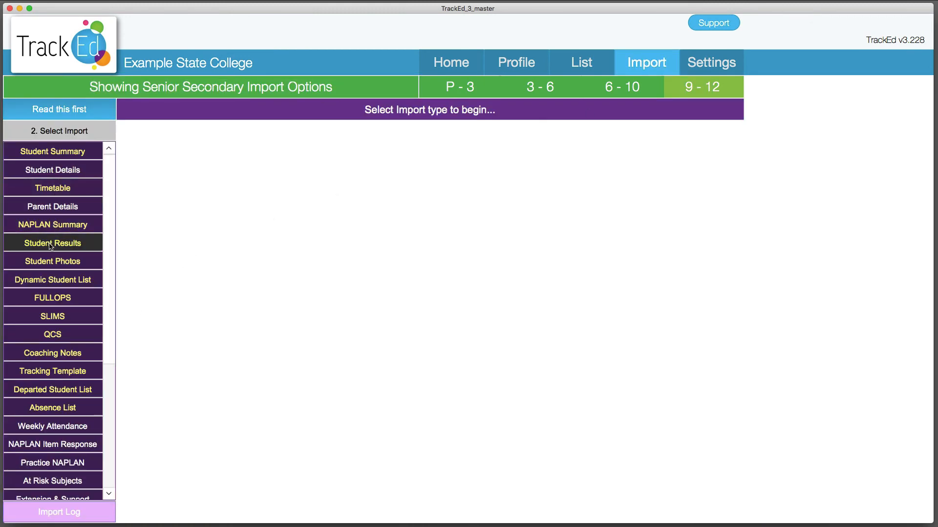
pyautogui.click(53, 352)
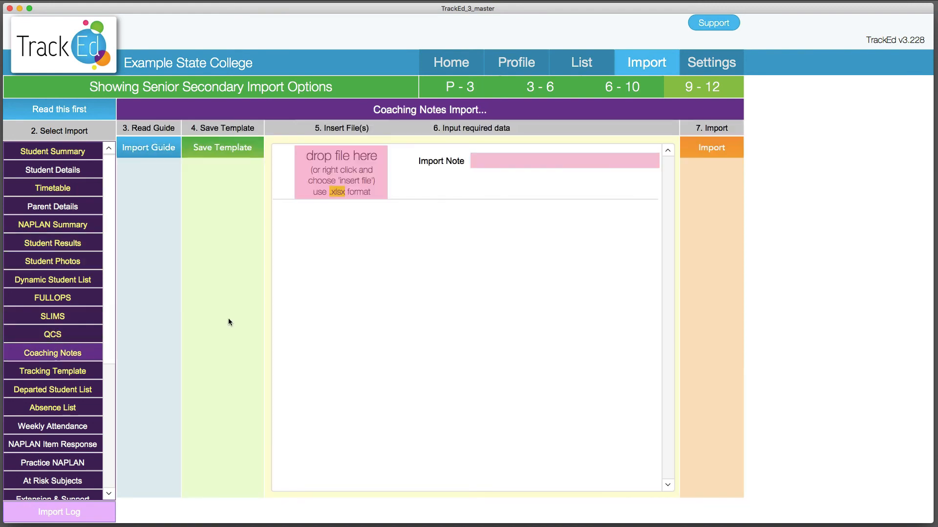